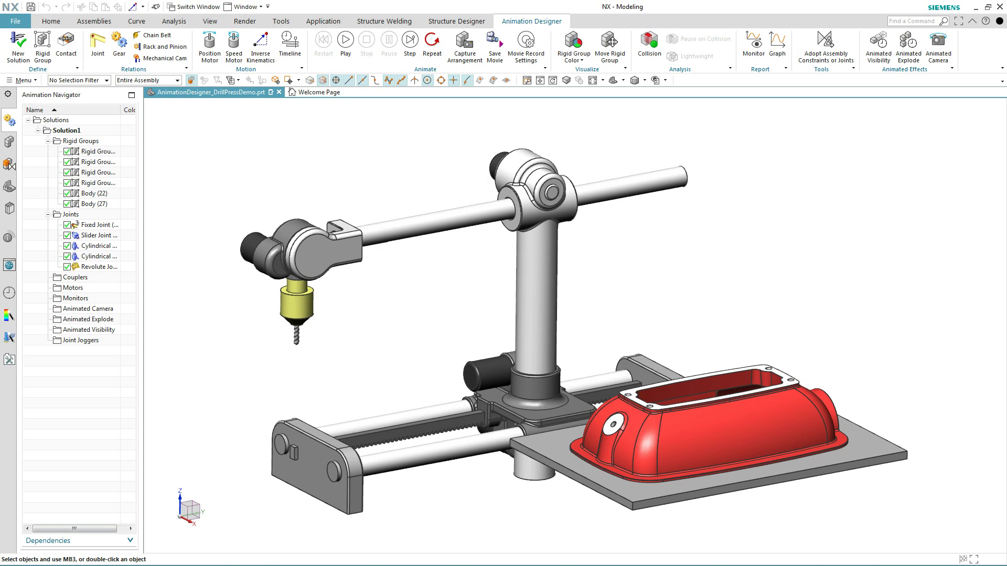
Colour the drill press parts by rigid group and show the joint symbols on the model
middle_drag(438, 307, 420, 298)
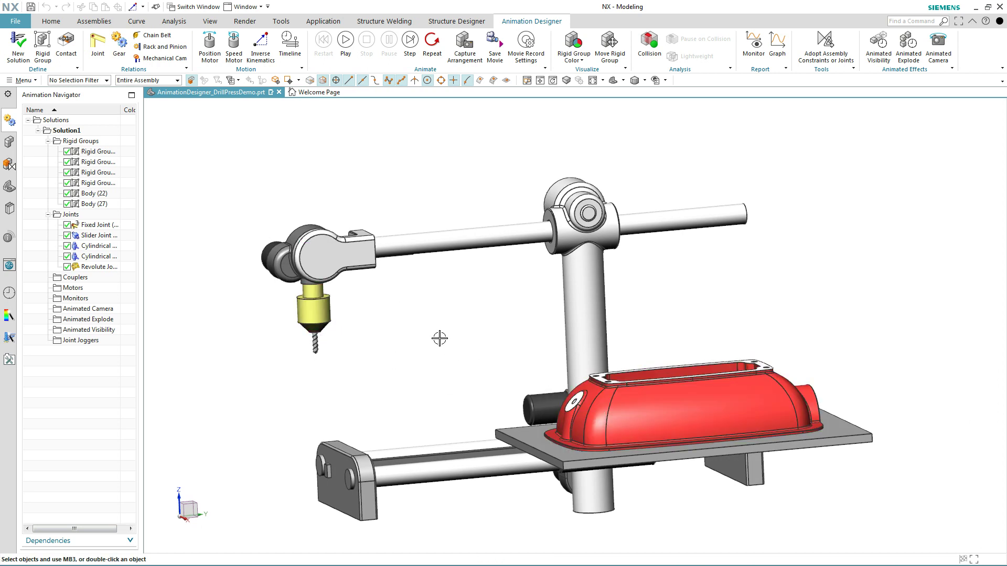
middle_drag(439, 338, 450, 343)
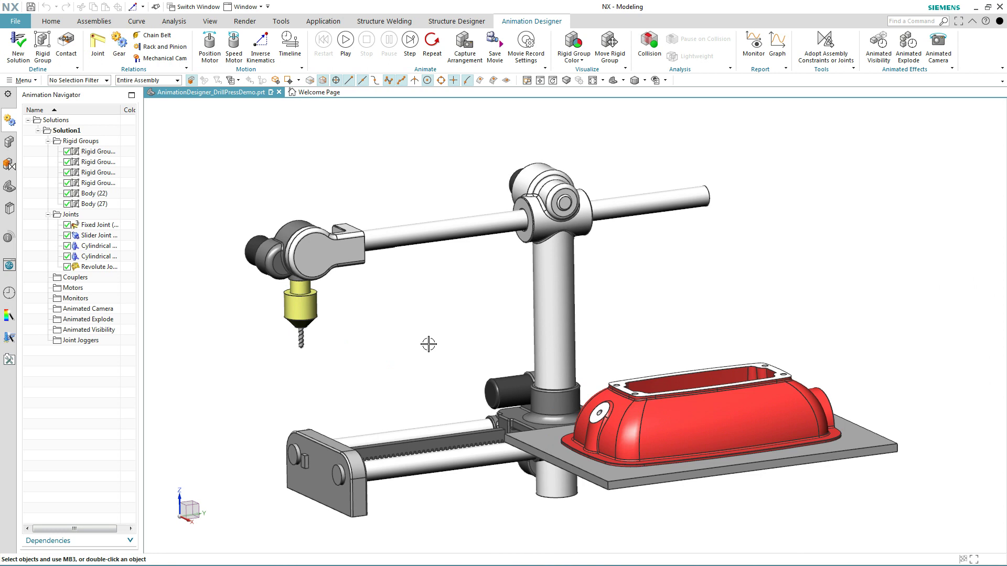
click(567, 47)
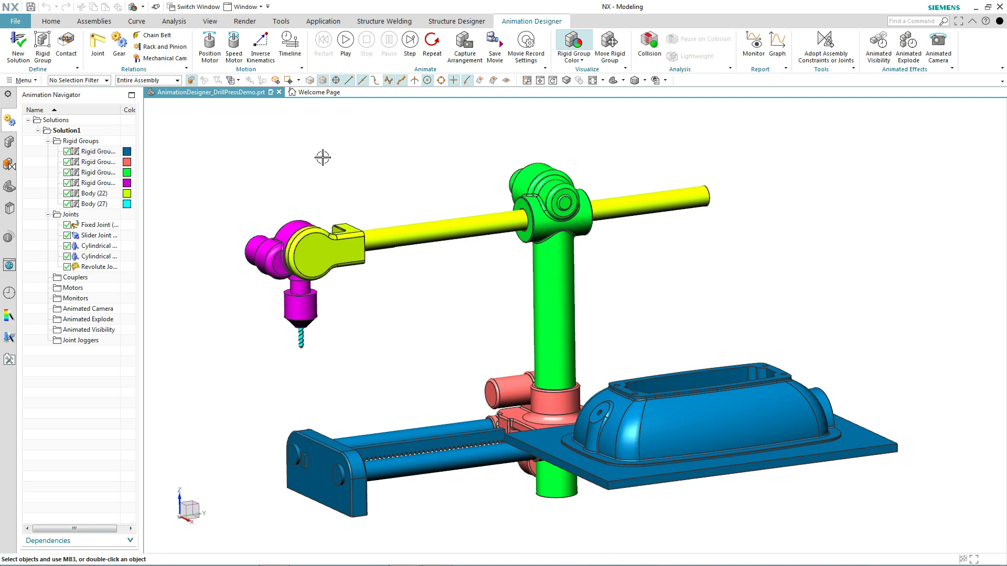
middle_drag(285, 153, 288, 157)
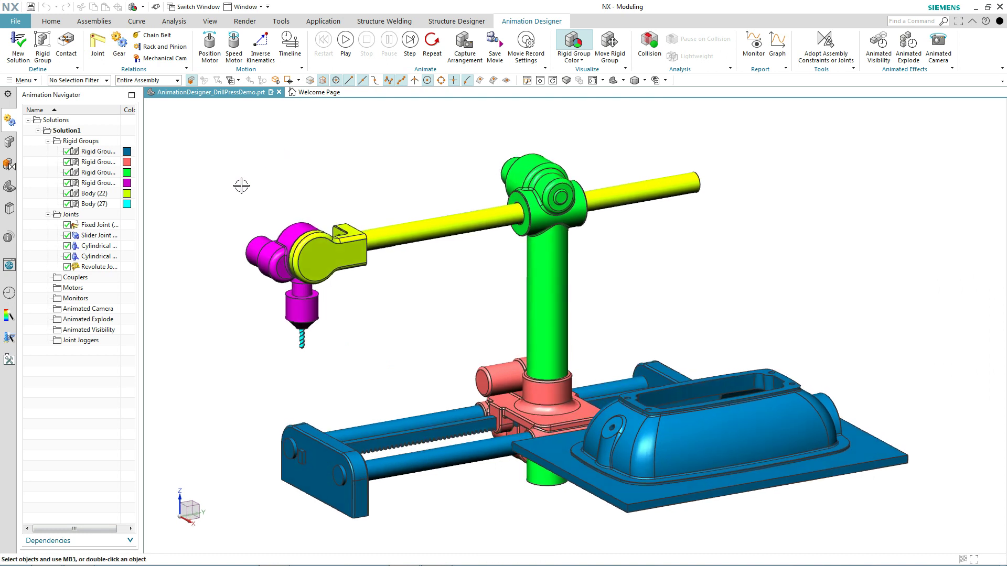
click(84, 215)
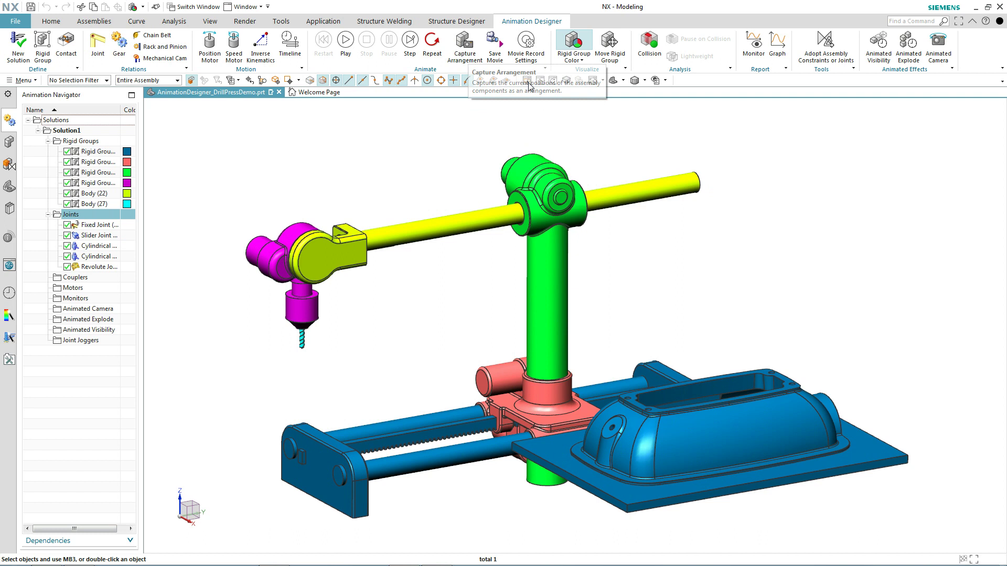
click(609, 47)
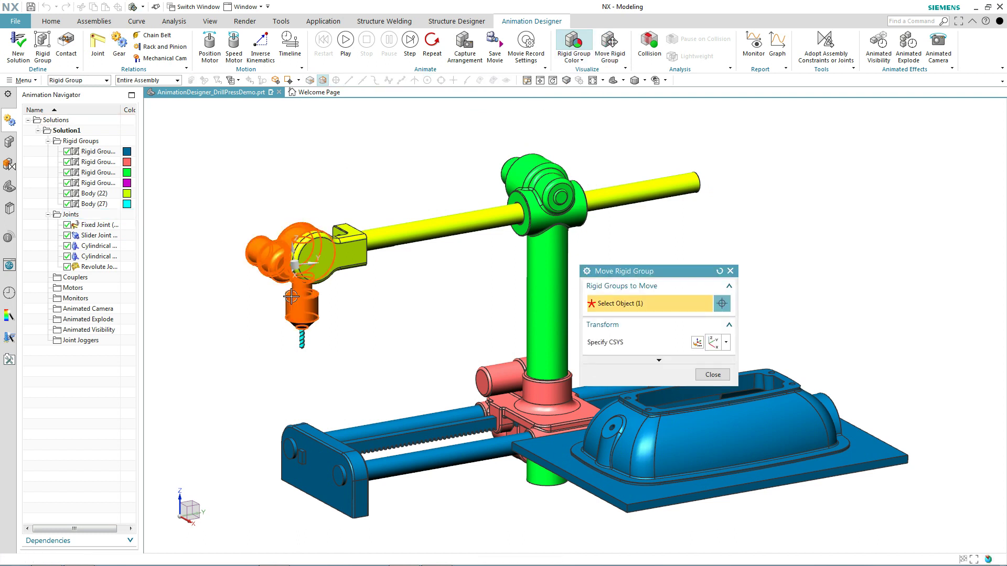
click(292, 275)
drag(296, 268, 314, 257)
click(714, 375)
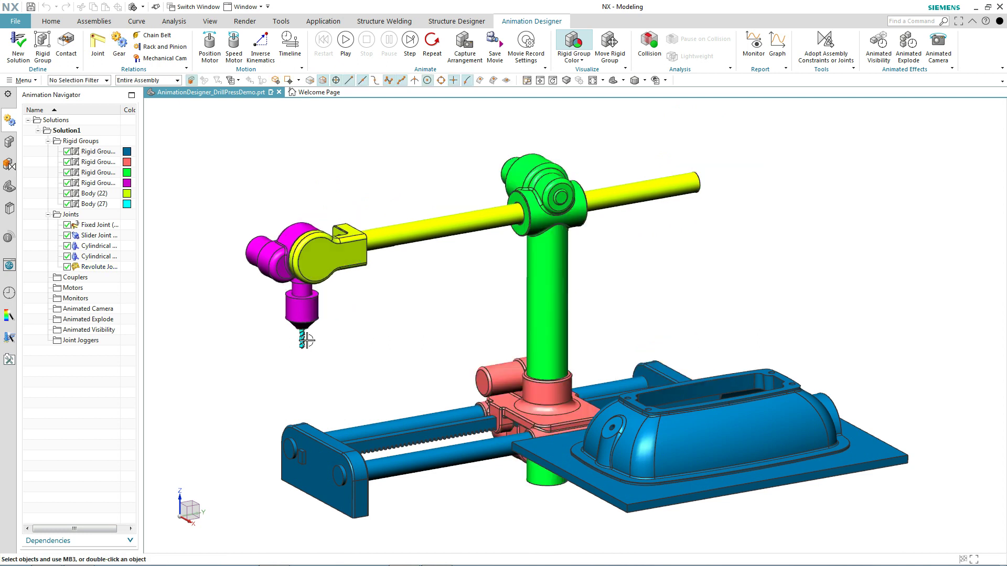
Create a screw joint from the drill head group to the drill bit, with its axis along the bit
scroll(286, 334, up, 5)
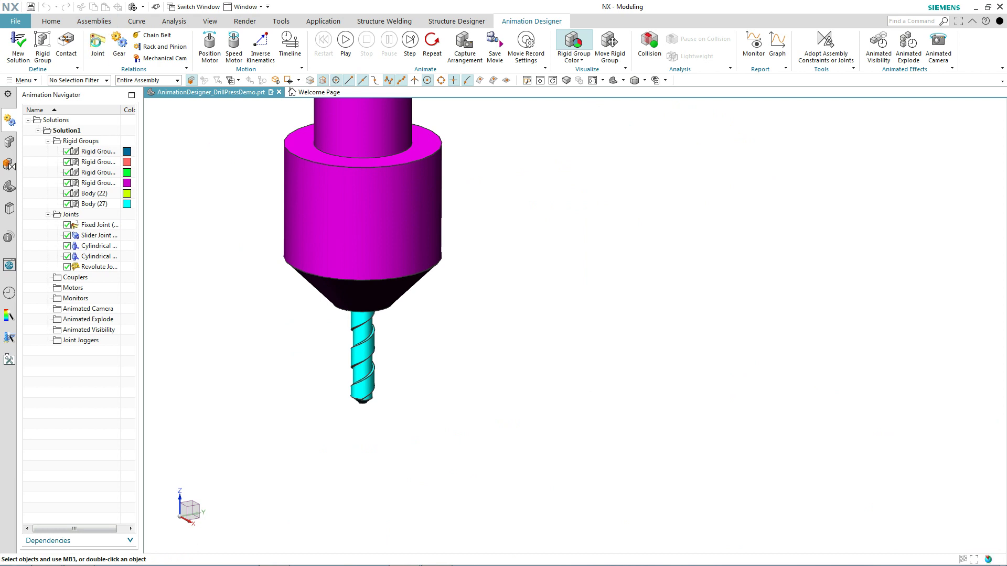
click(98, 43)
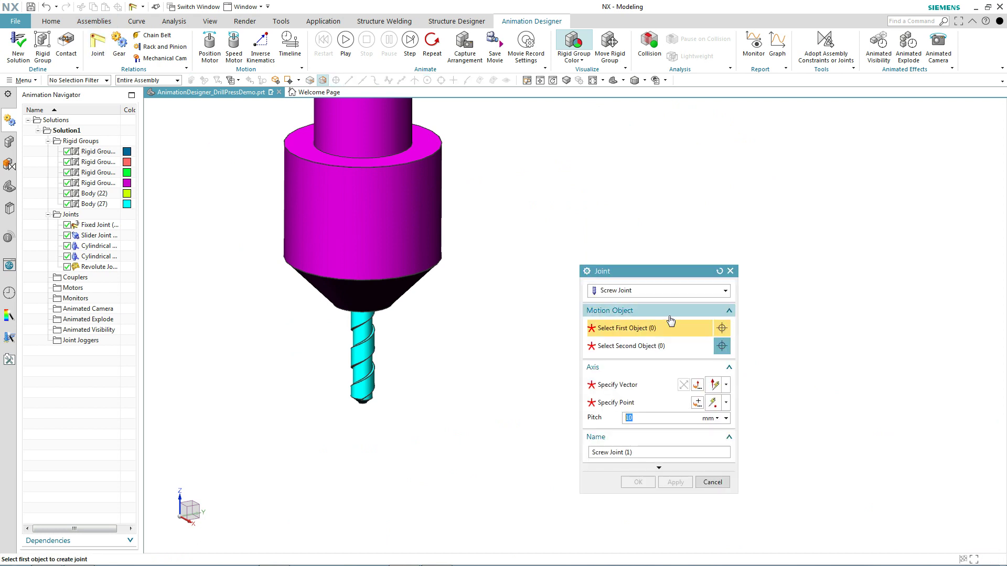
click(405, 239)
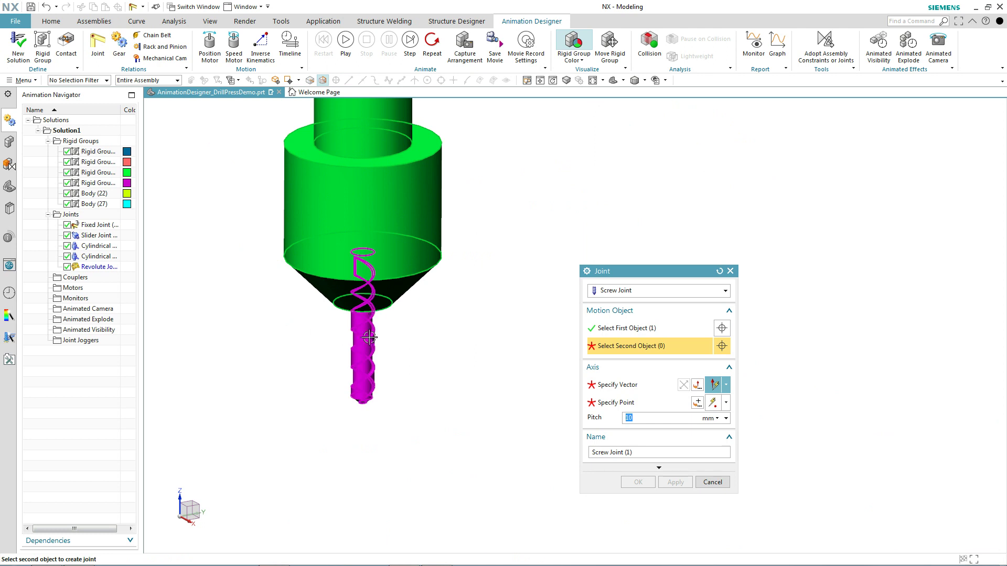
click(367, 362)
scroll(362, 375, up, 4)
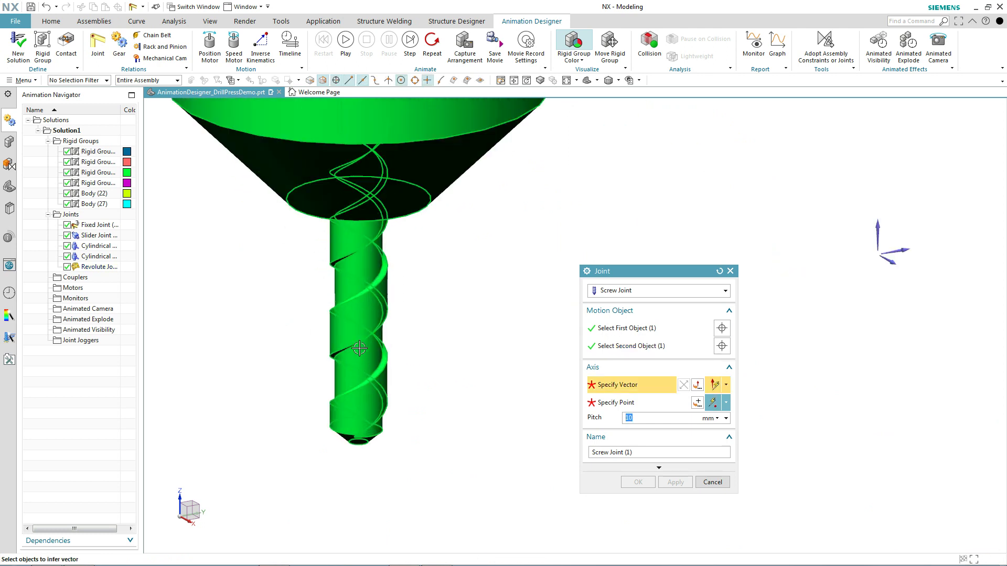
click(361, 278)
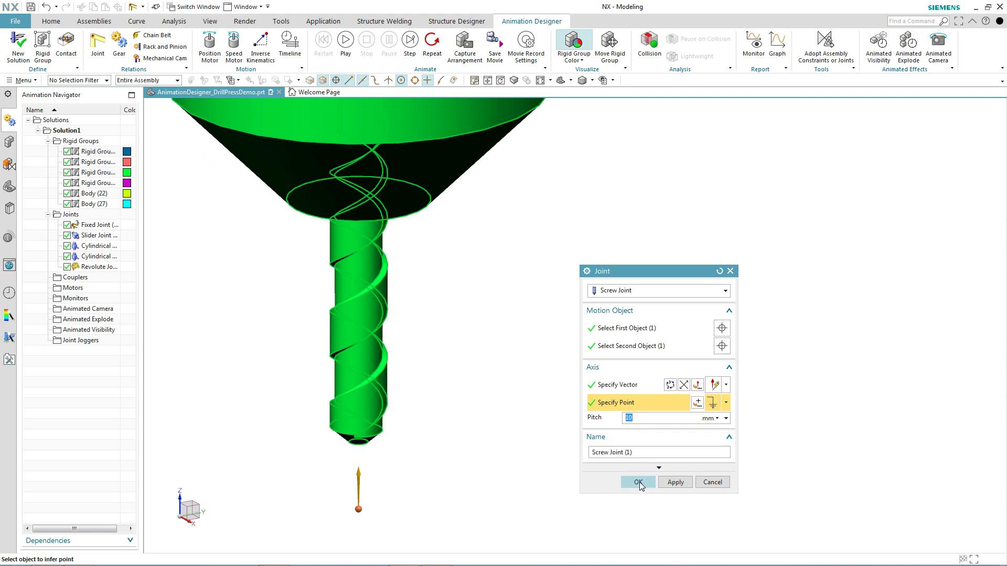
click(638, 482)
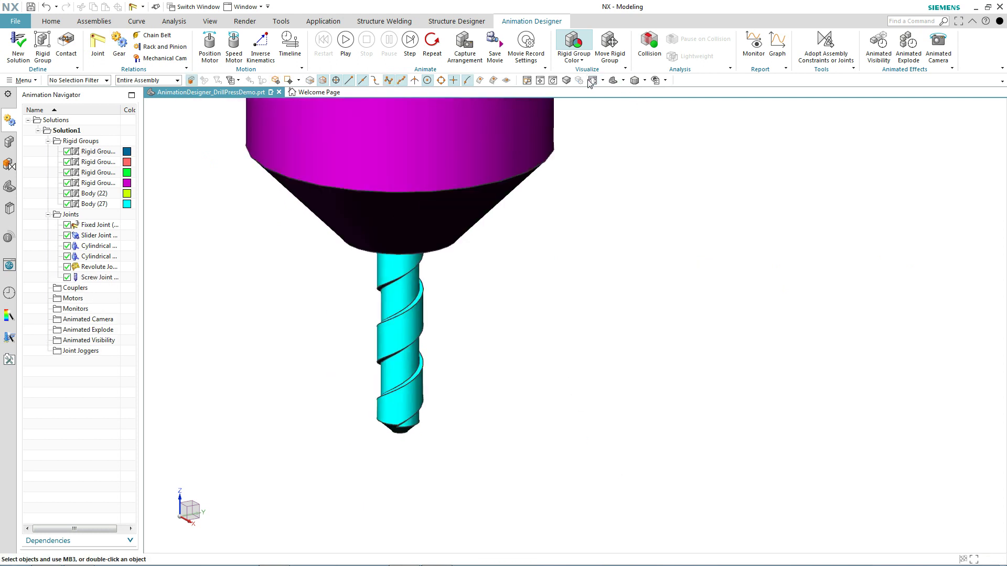
click(592, 81)
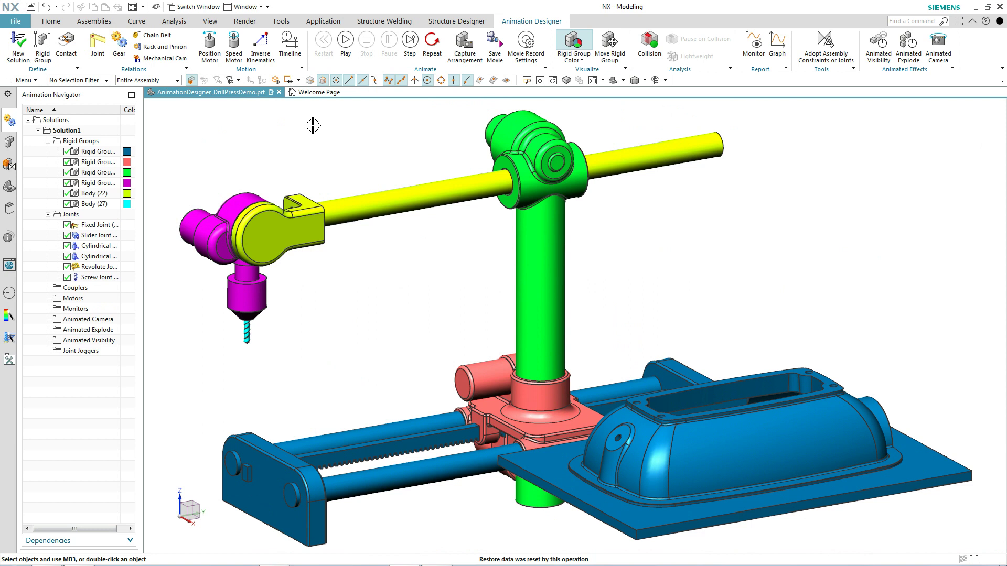
click(573, 53)
Turn off rigid-group colouring and start an inverse kinematics move of the drill head from its chuck tip
click(573, 50)
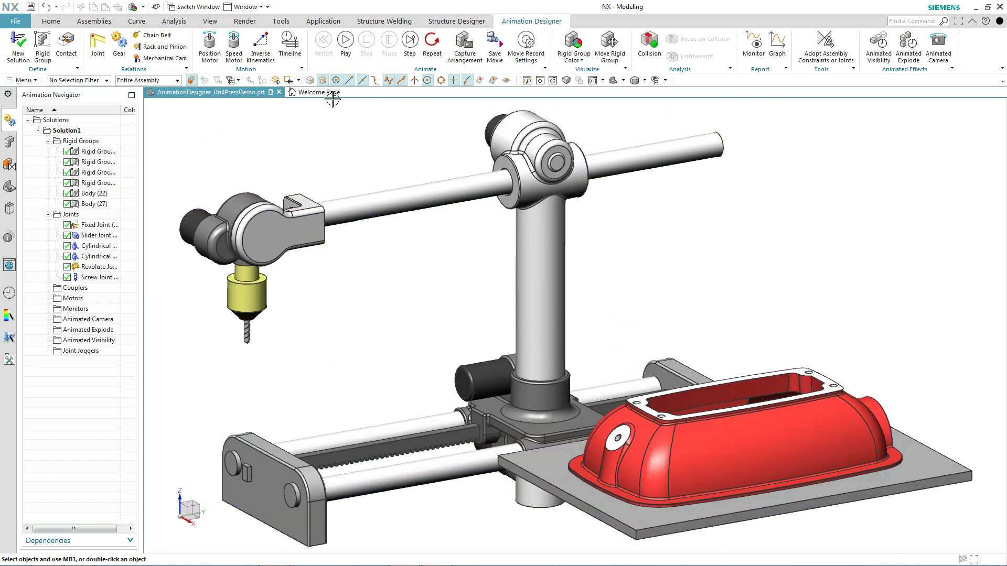
click(260, 48)
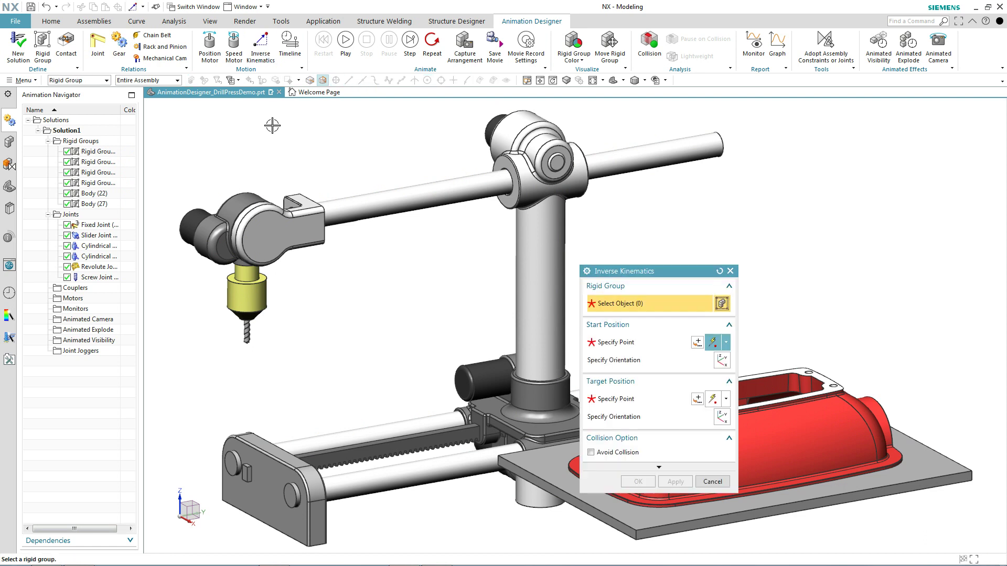
click(246, 303)
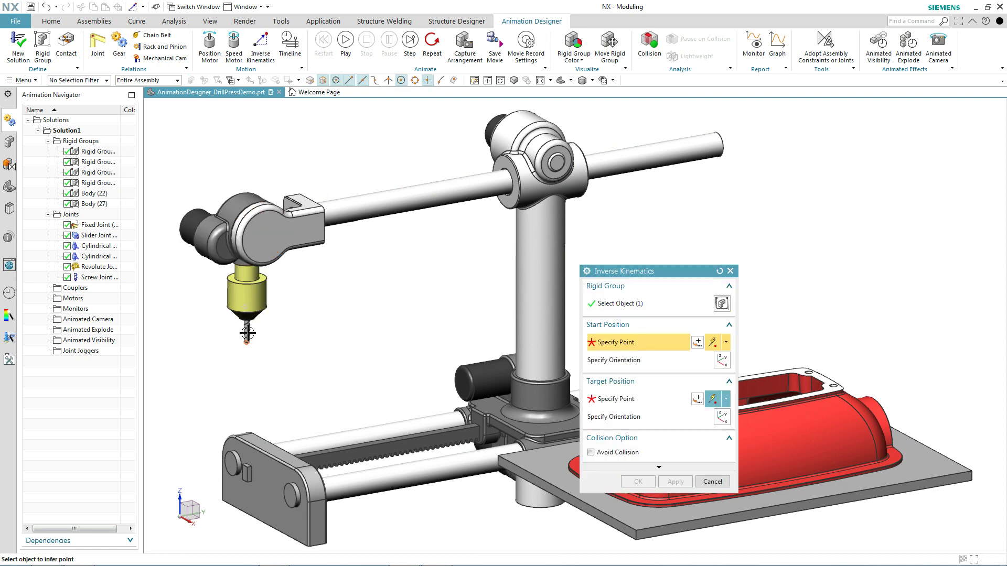
scroll(246, 299, down, 5)
click(256, 295)
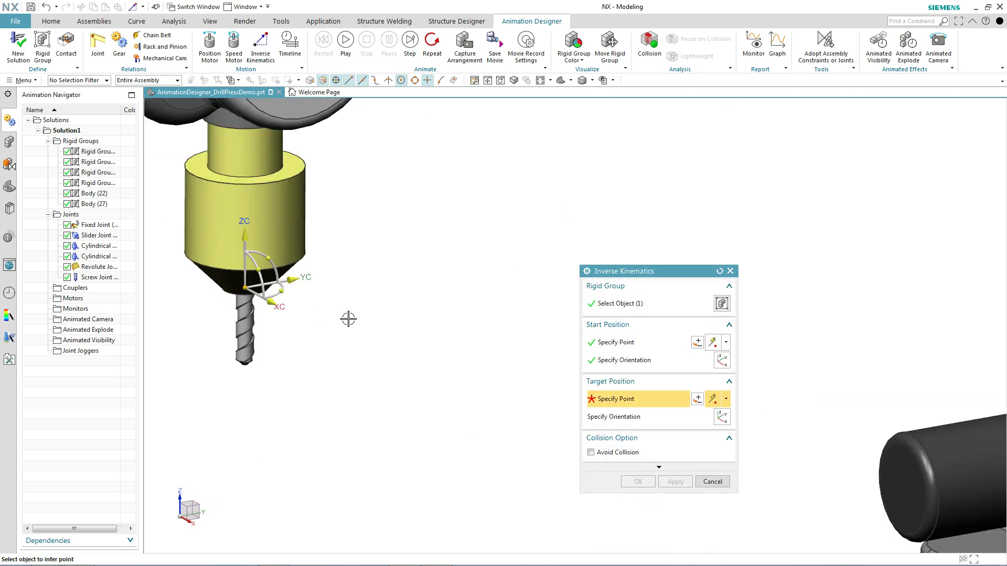
scroll(349, 317, up, 5)
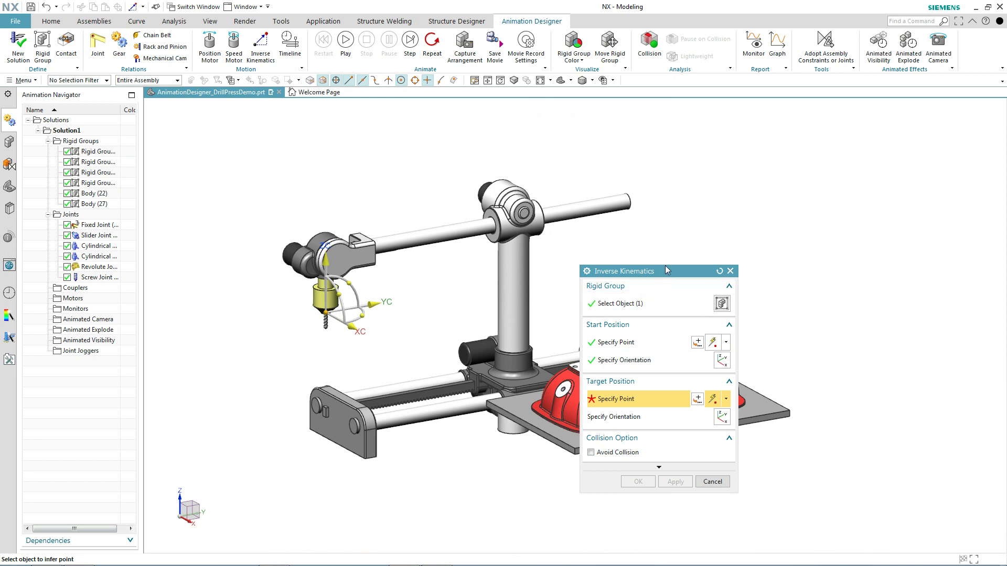
Set the target at the small hole's centre, tilted about X and turned 45° about Z
drag(665, 268, 747, 161)
scroll(576, 384, down, 6)
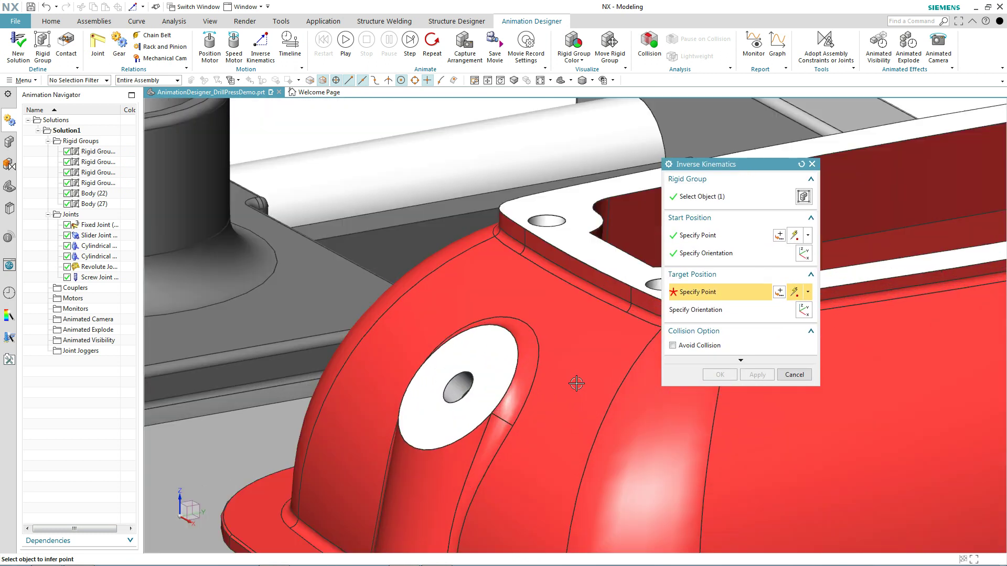
click(468, 373)
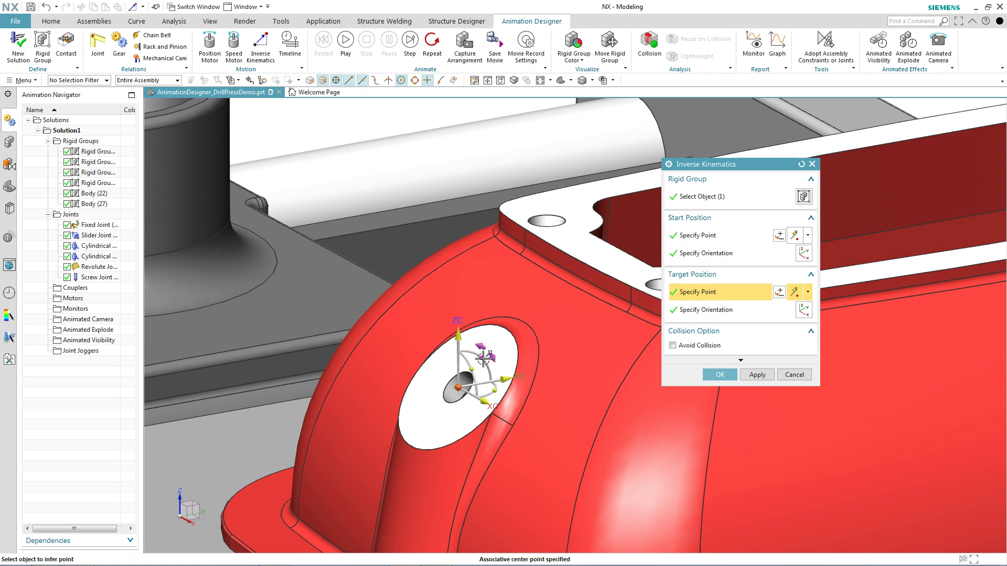
drag(487, 358, 457, 339)
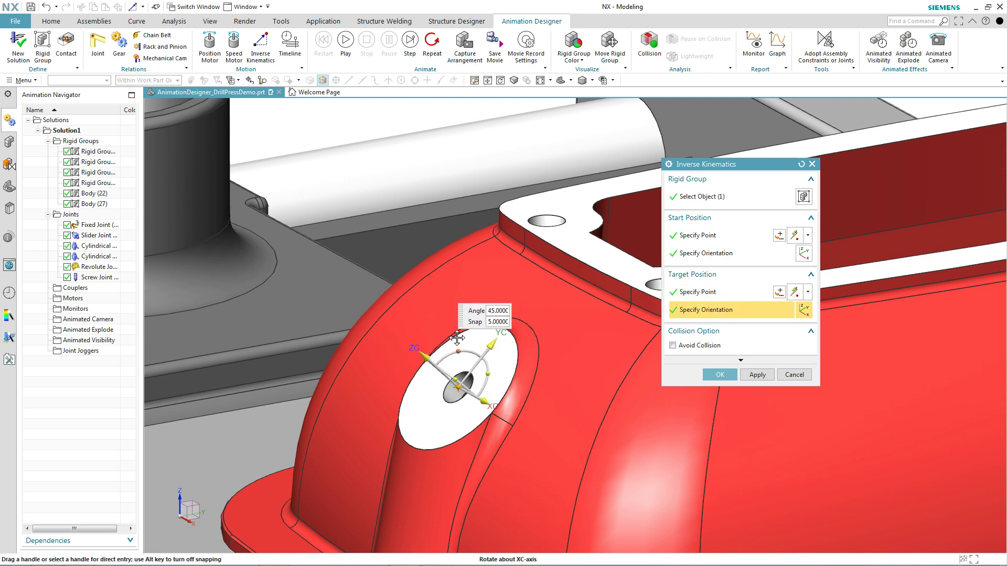
drag(488, 374, 343, 311)
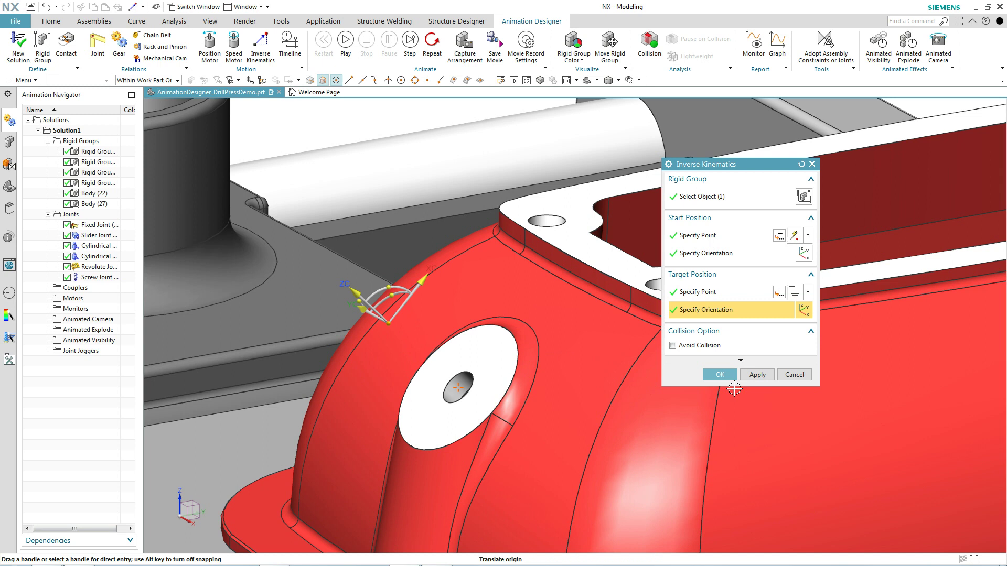
Apply the inverse kinematics move, list the six motors and colour the model by motor
click(719, 375)
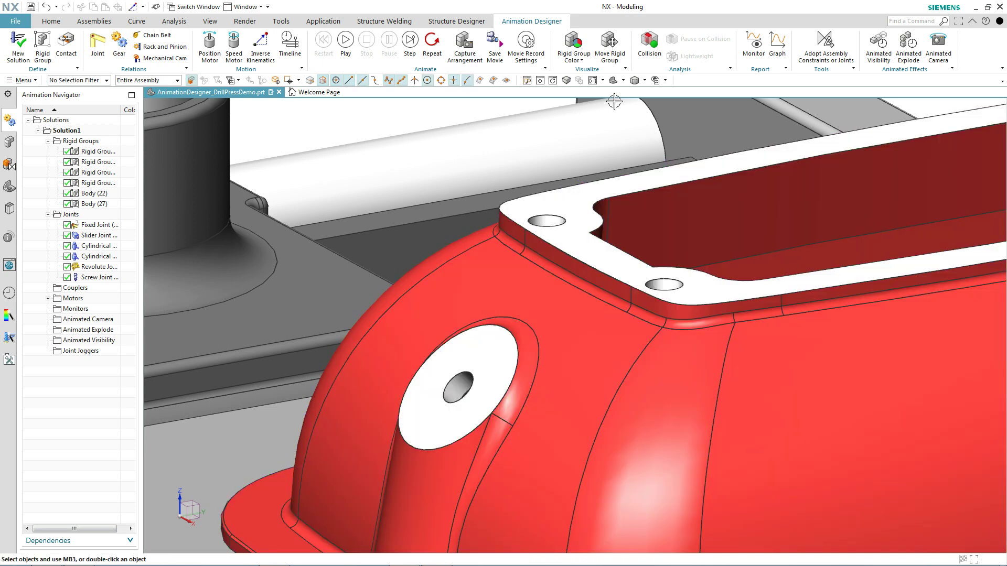
click(593, 80)
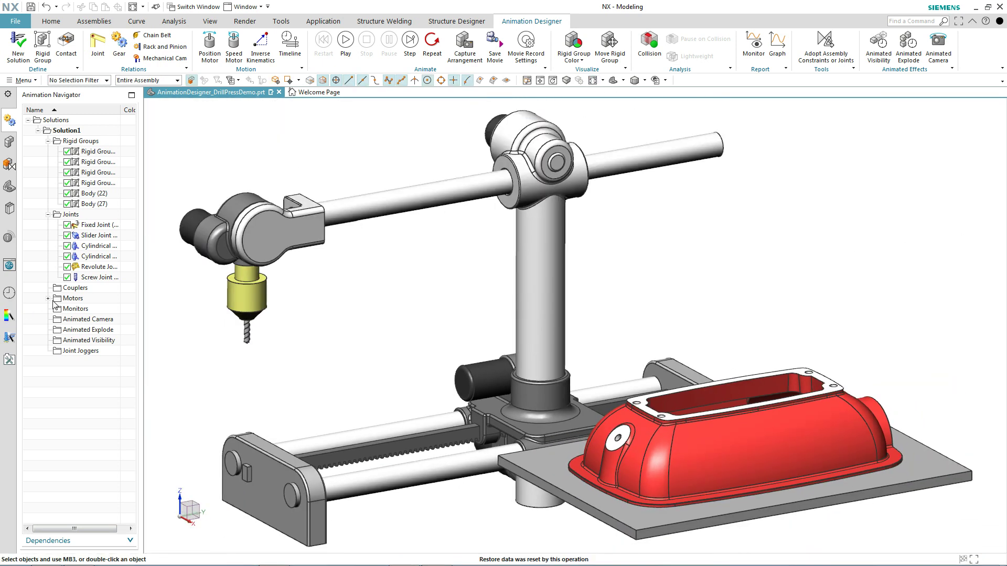
click(48, 299)
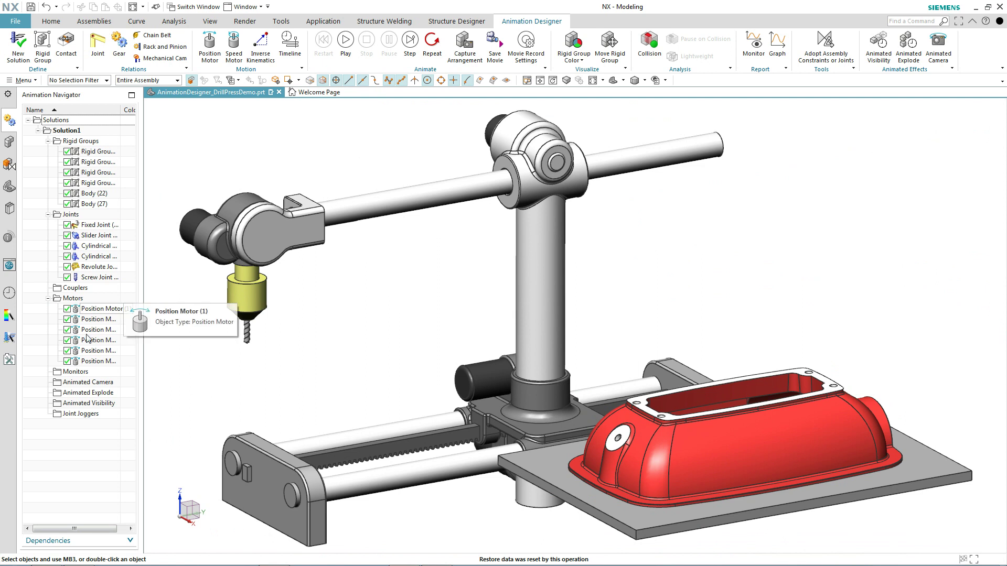
click(582, 61)
click(598, 99)
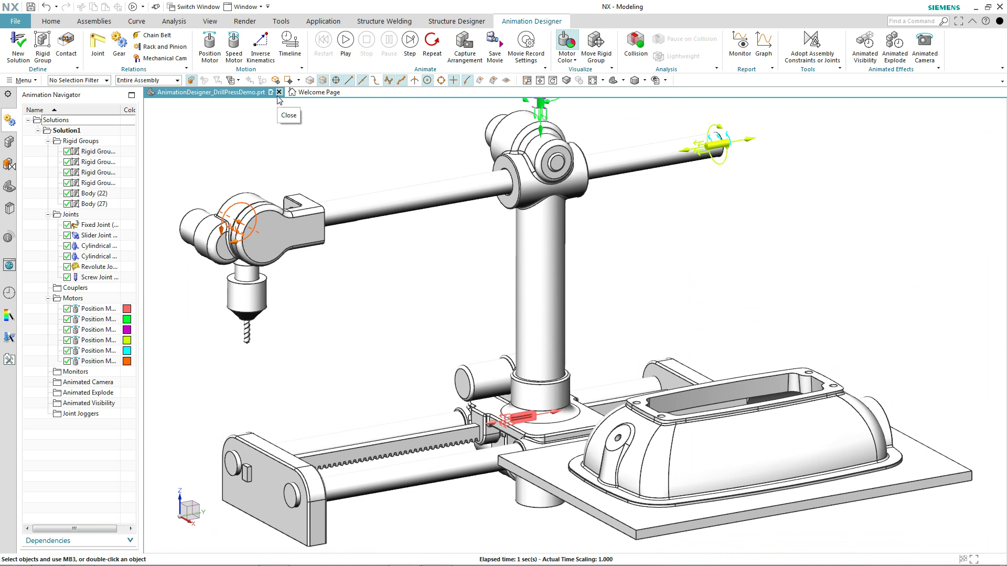
Open the timeline, fit it to the six 0–1 s motor events, and preview the pose at 0.66 s
click(290, 46)
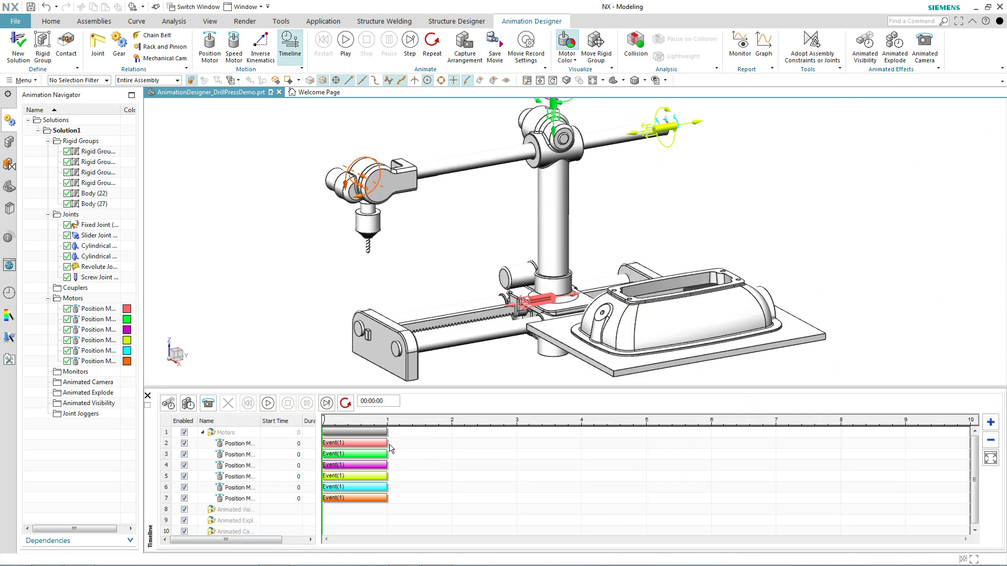
click(990, 458)
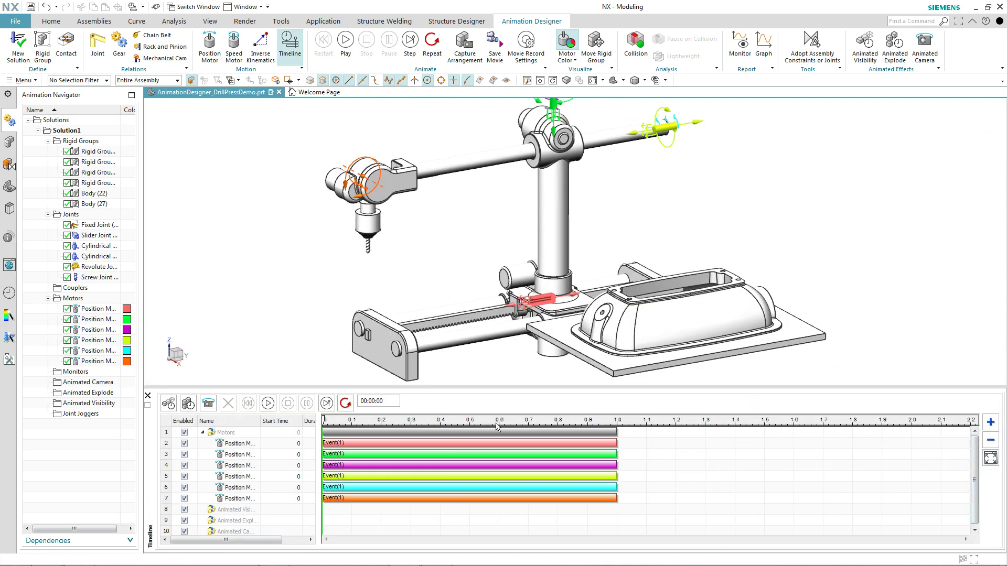
mouse_move(323, 419)
mouse_down()
mouse_move(612, 430)
mouse_move(326, 439)
mouse_up()
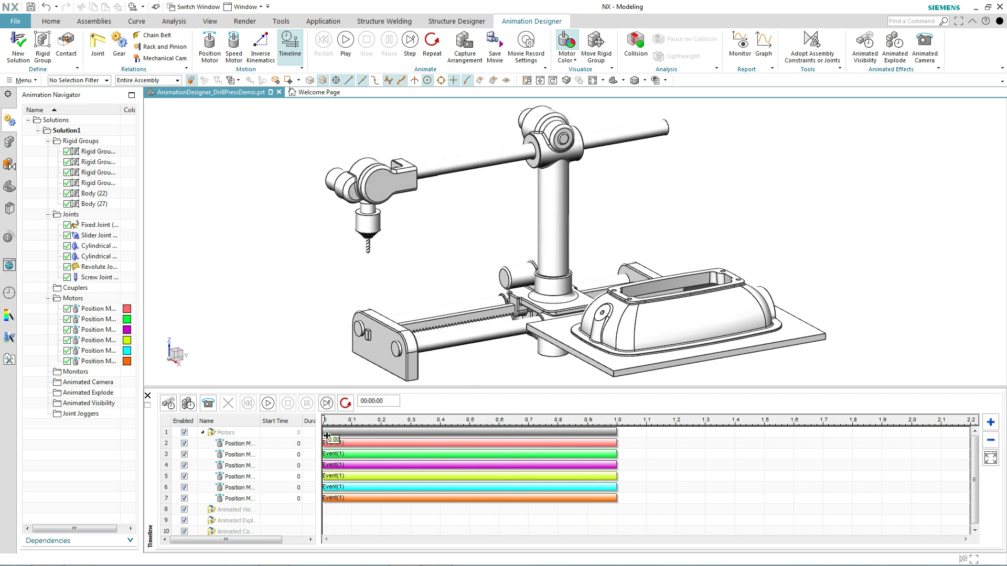
Add a position motor on the screw joint driven by angle at speed 1000
click(210, 45)
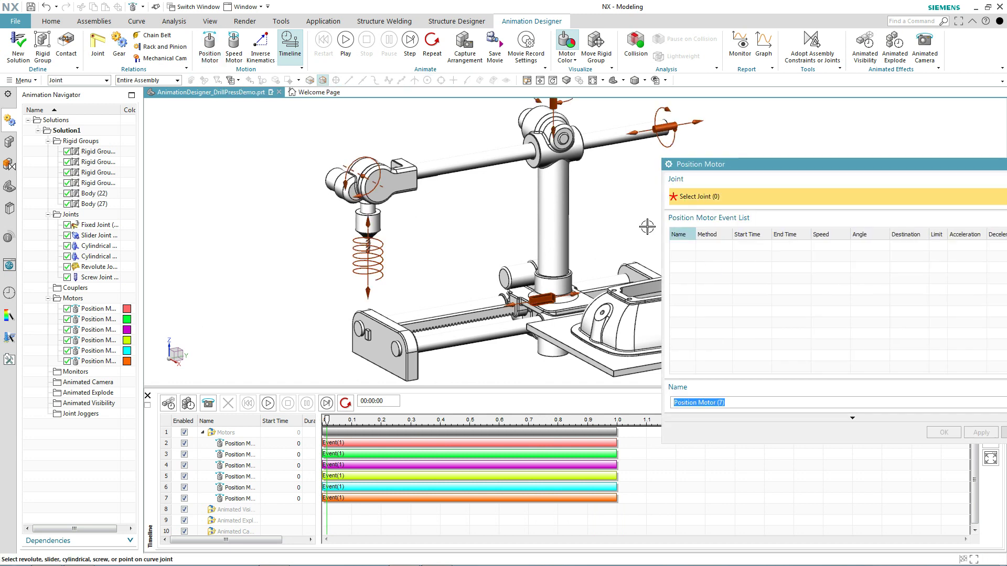
click(370, 259)
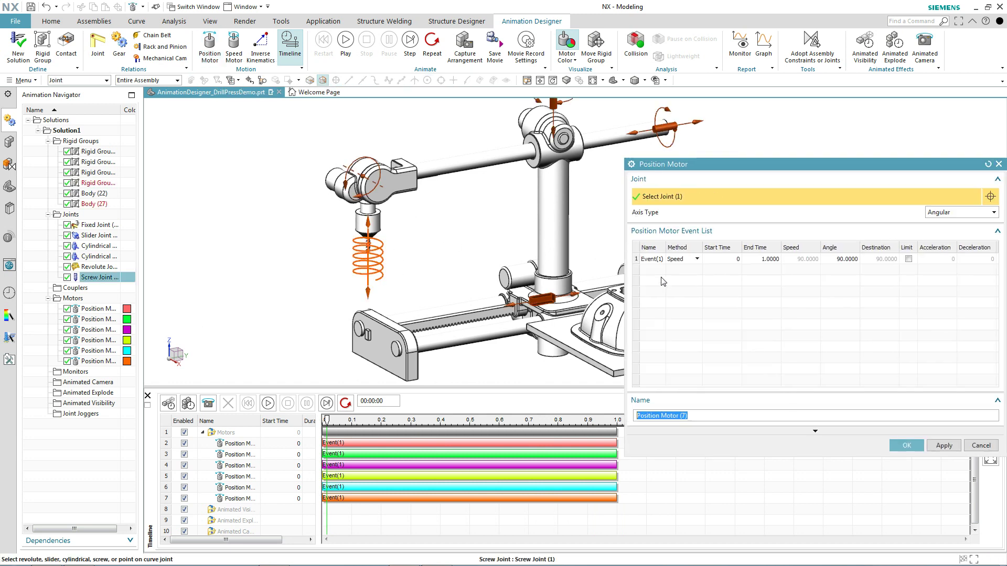
click(677, 259)
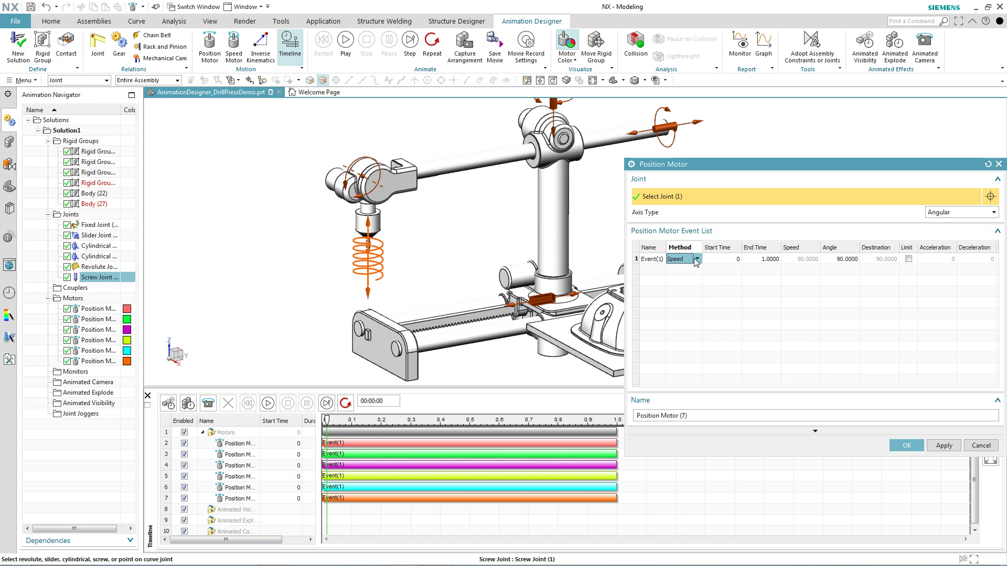
click(696, 260)
click(684, 279)
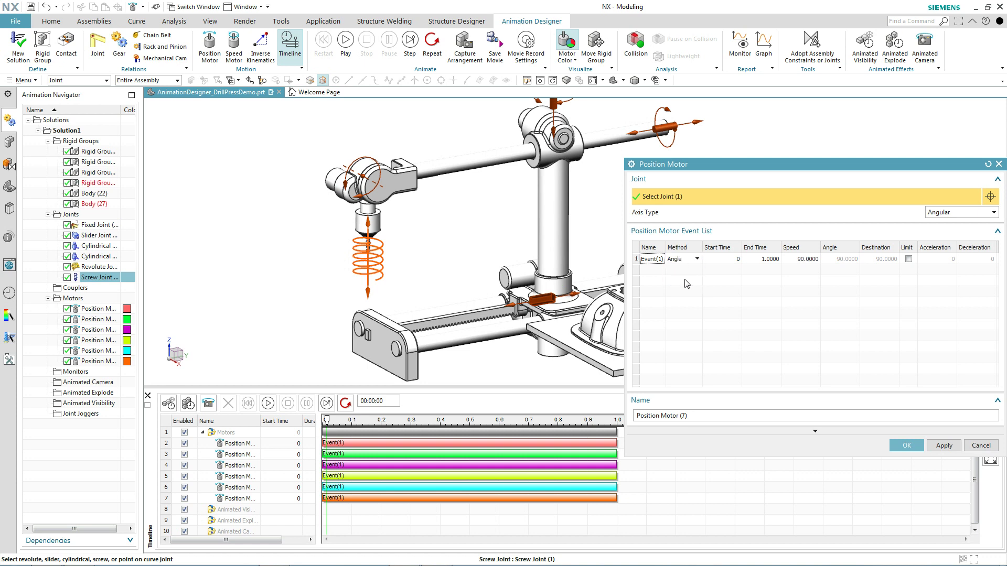
click(786, 260)
key(BackSpace)
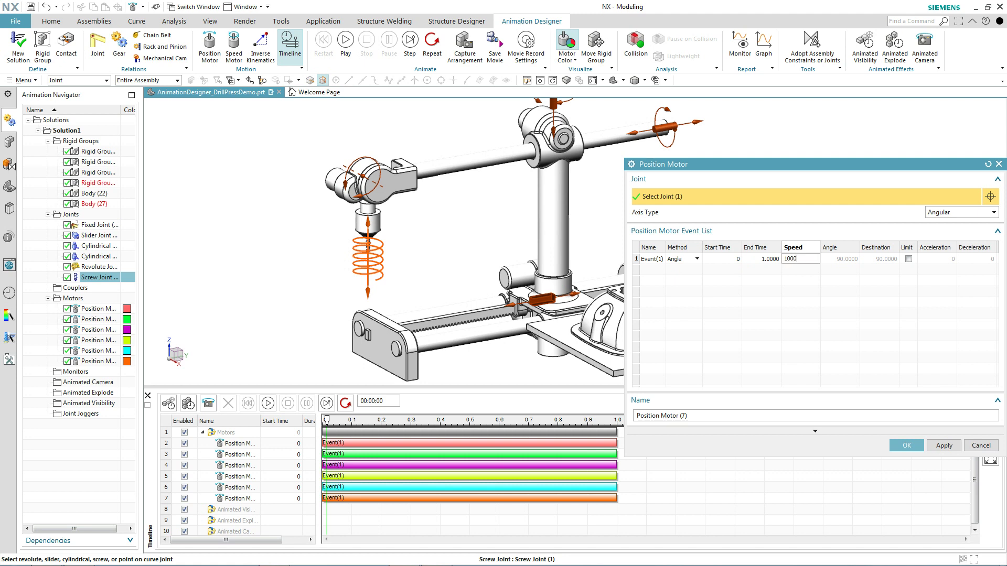
key(Tab)
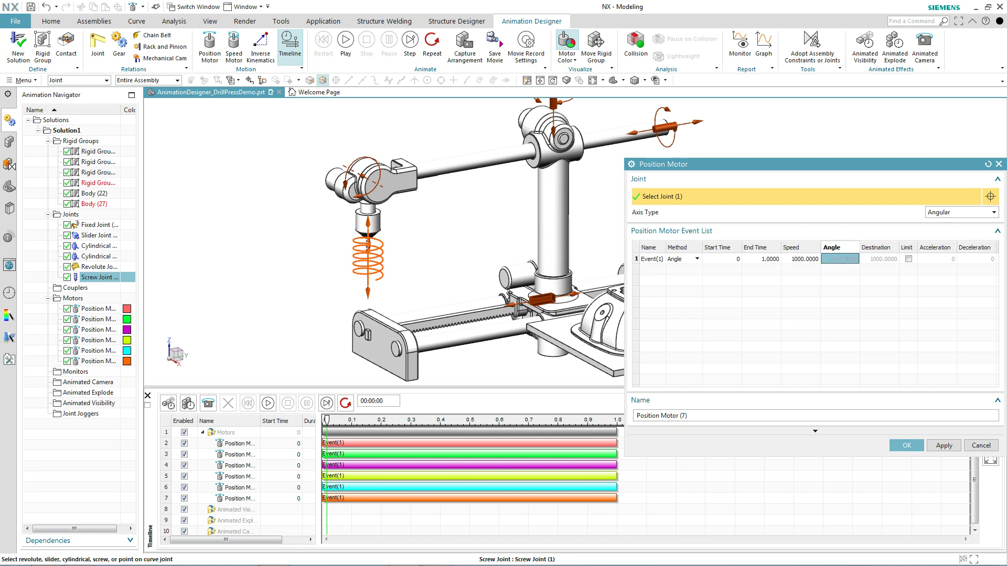
click(910, 446)
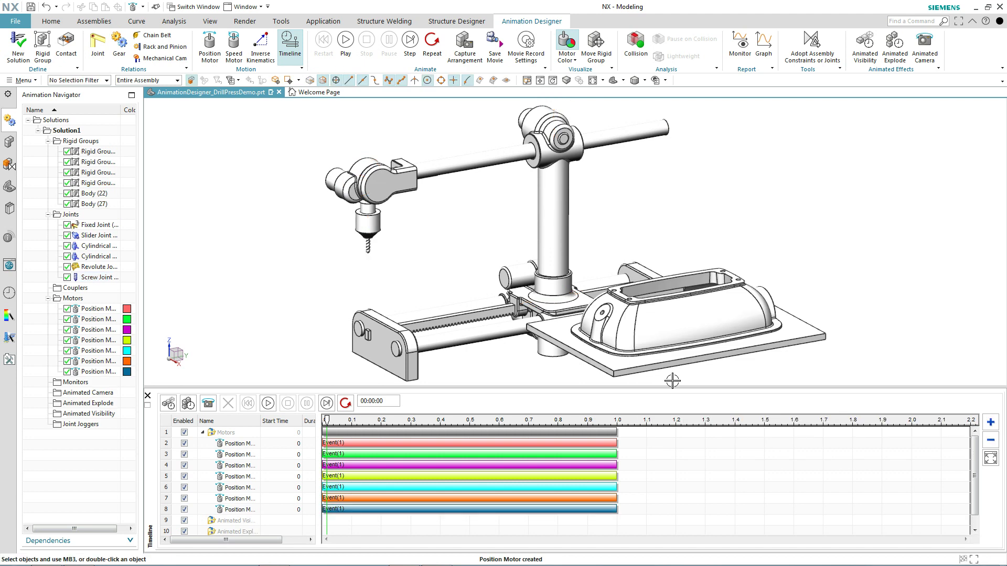
Play the animation, switch motor colouring off, and hide the joint symbols in the 3D view
click(359, 45)
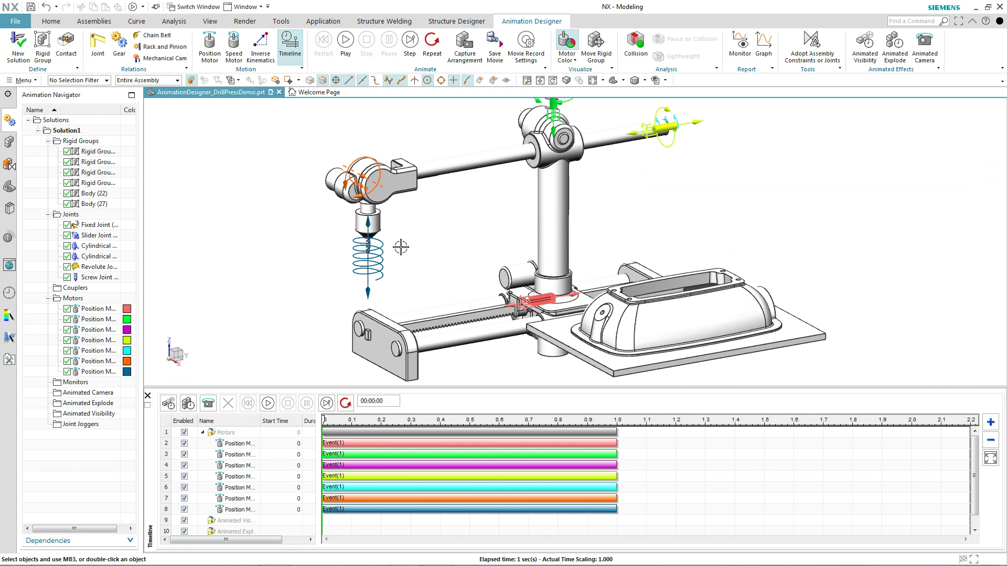
click(76, 216)
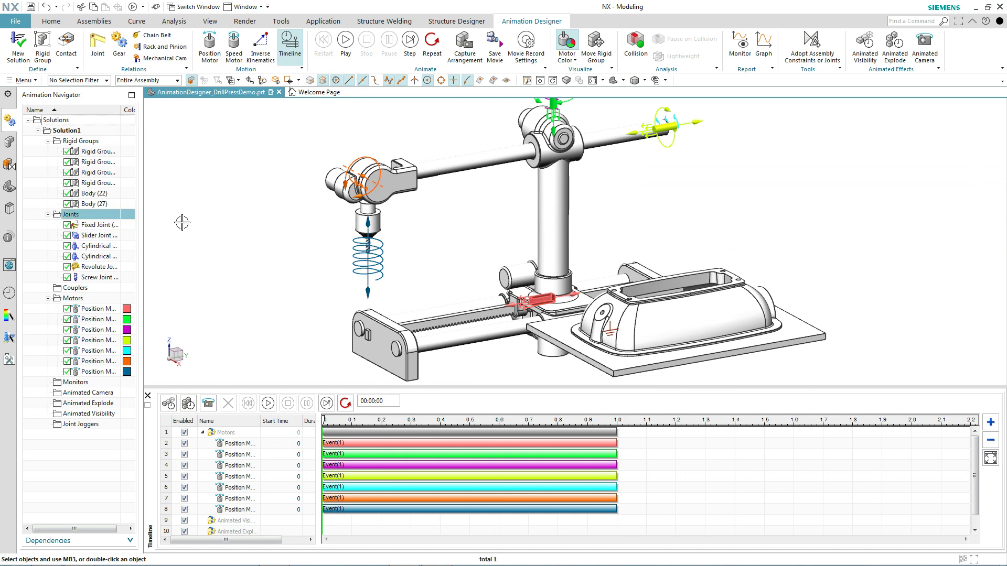
click(571, 61)
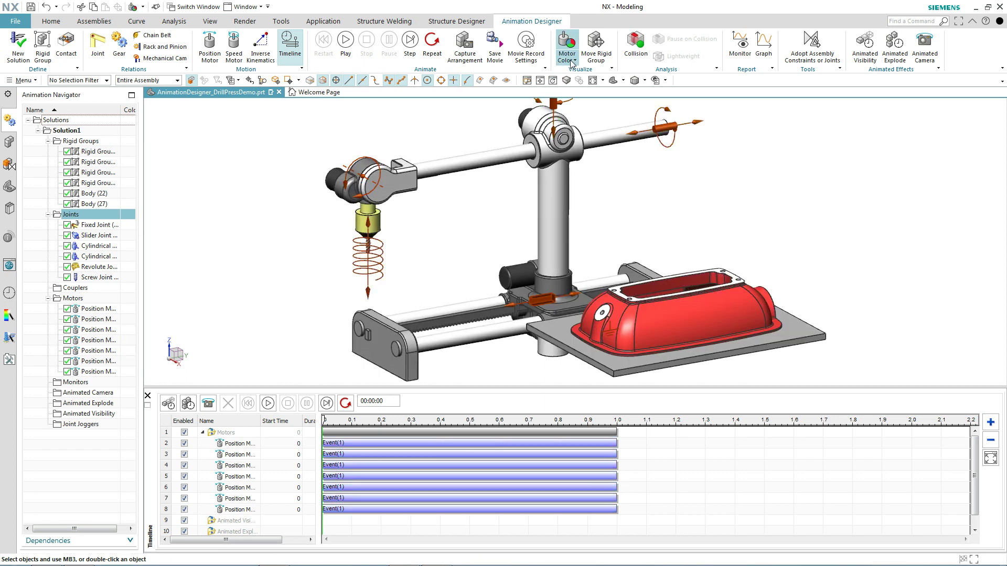
click(571, 53)
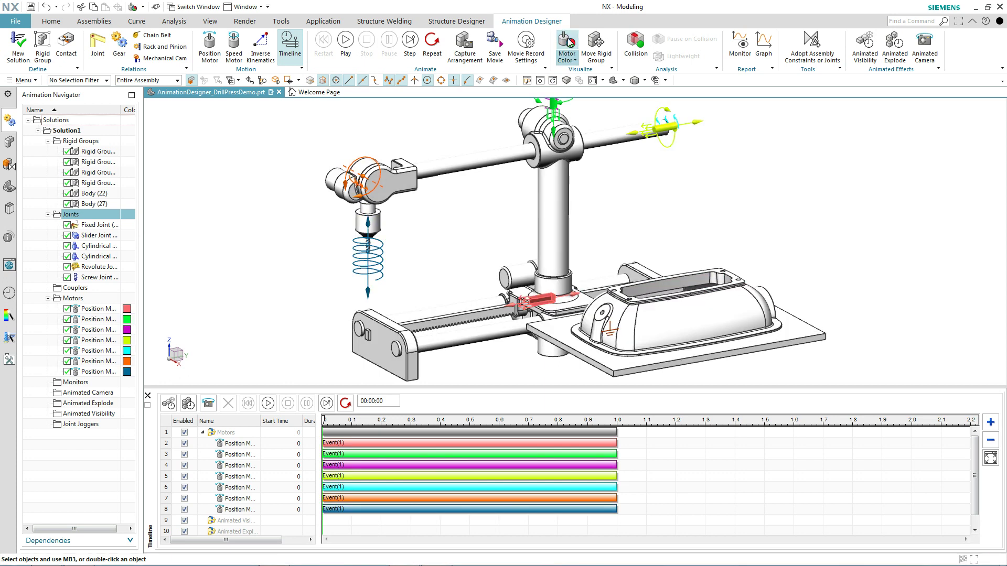
click(571, 52)
right_click(100, 216)
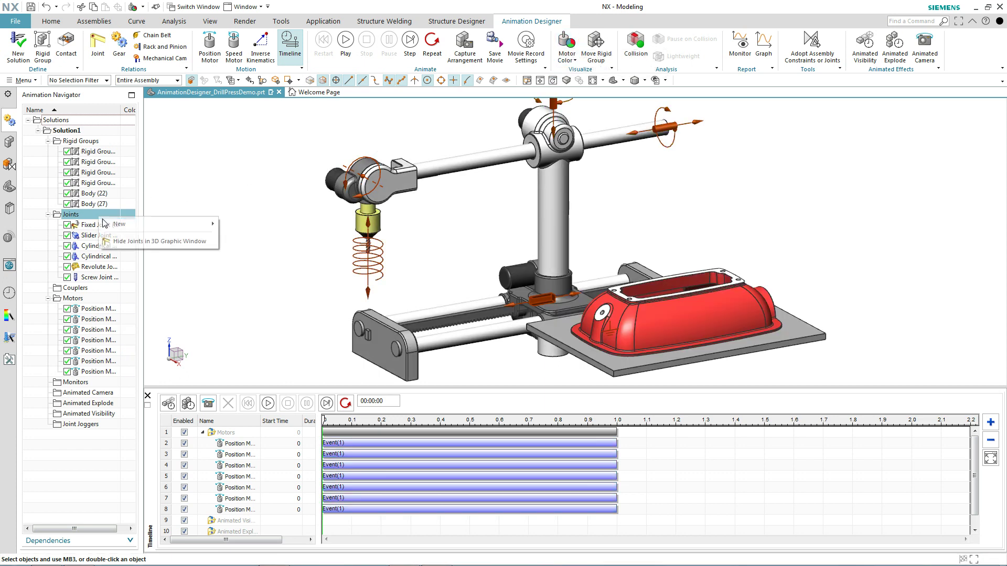
click(119, 243)
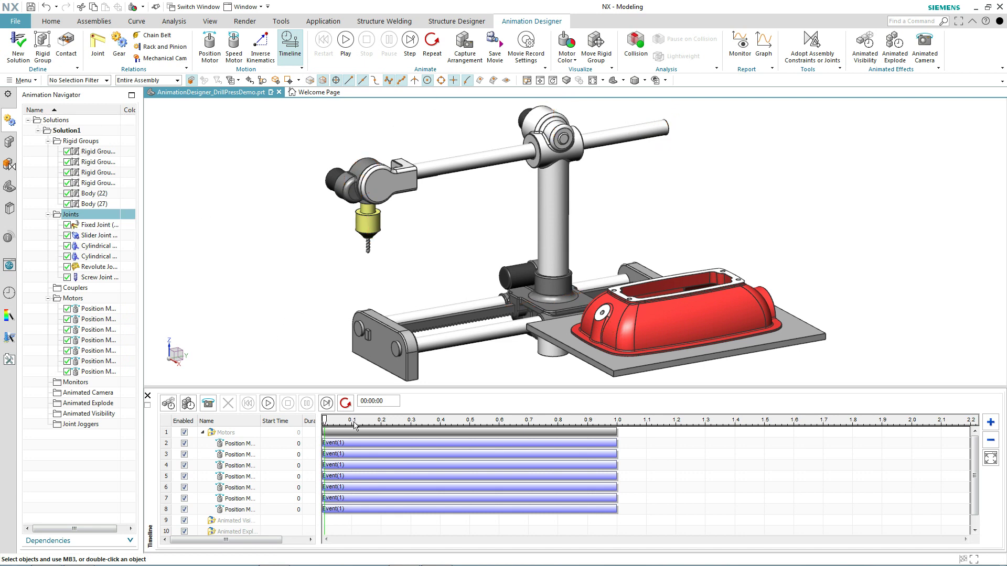
Move the screw-joint motor event to run from 1.0 to 2.0 s and select all motor events
mouse_move(325, 419)
mouse_down()
mouse_move(610, 419)
mouse_move(324, 423)
mouse_up()
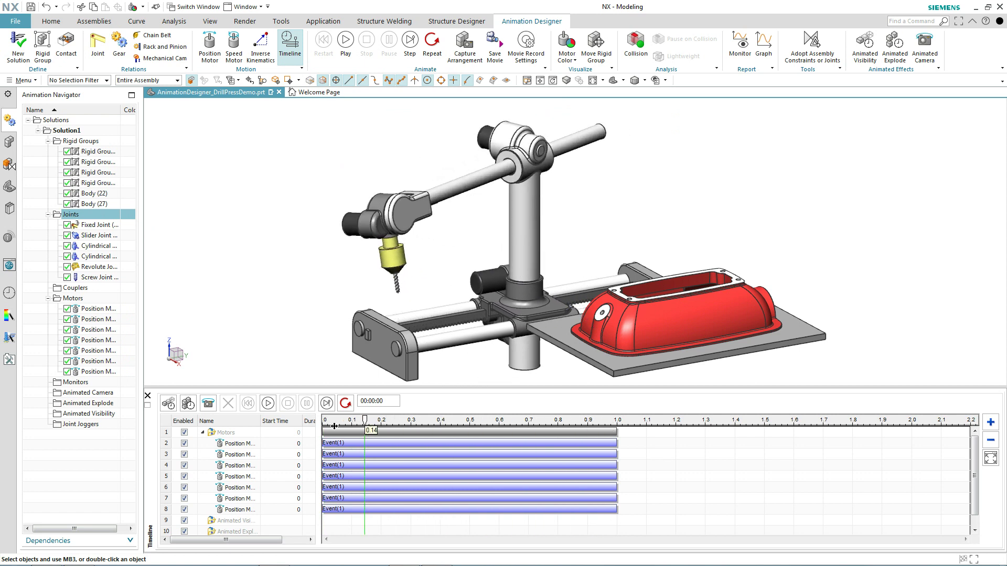
drag(352, 510, 884, 476)
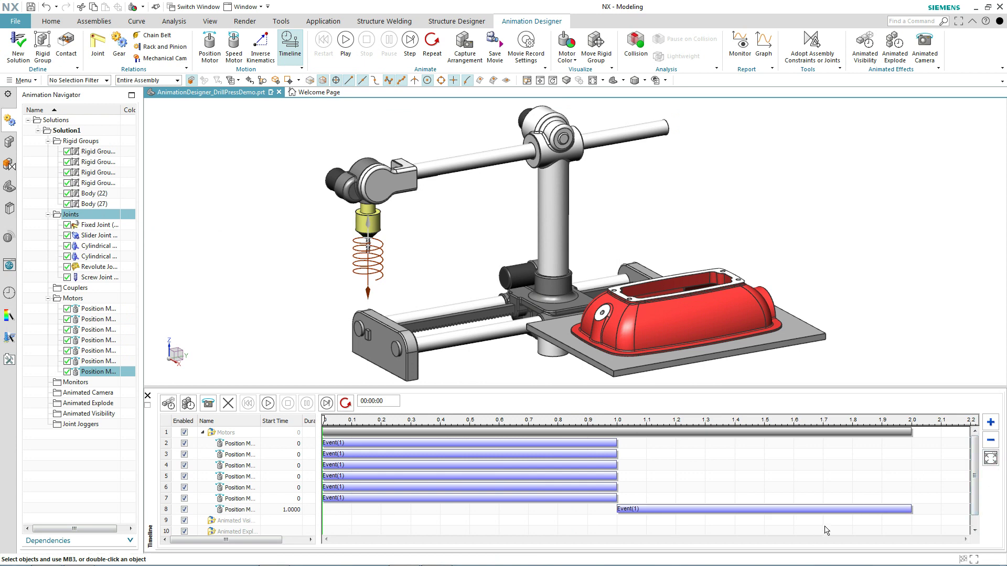
drag(924, 516, 322, 434)
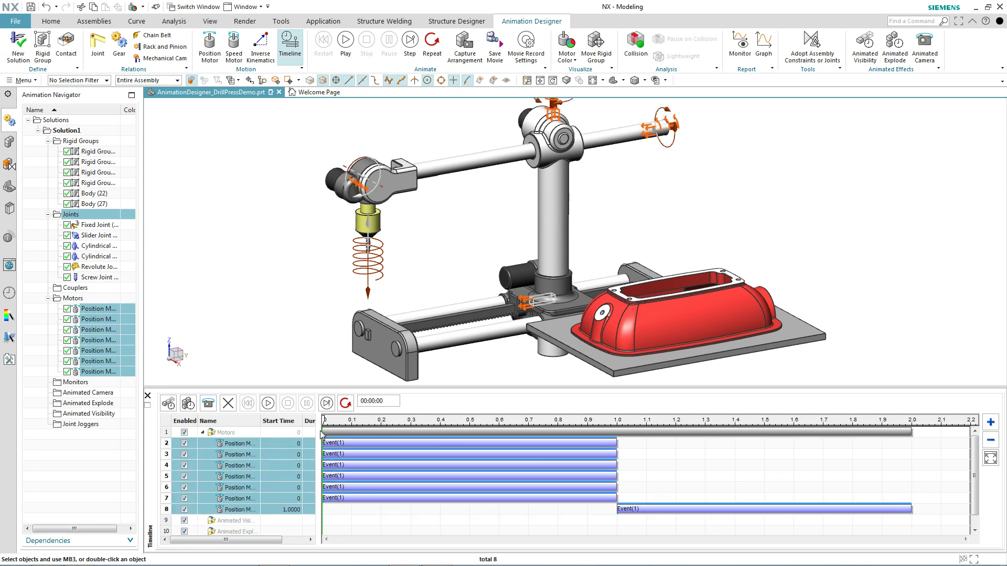
Mirror the selected motor events to reverse the motion, fit the 4 s timeline and play it
right_click(438, 465)
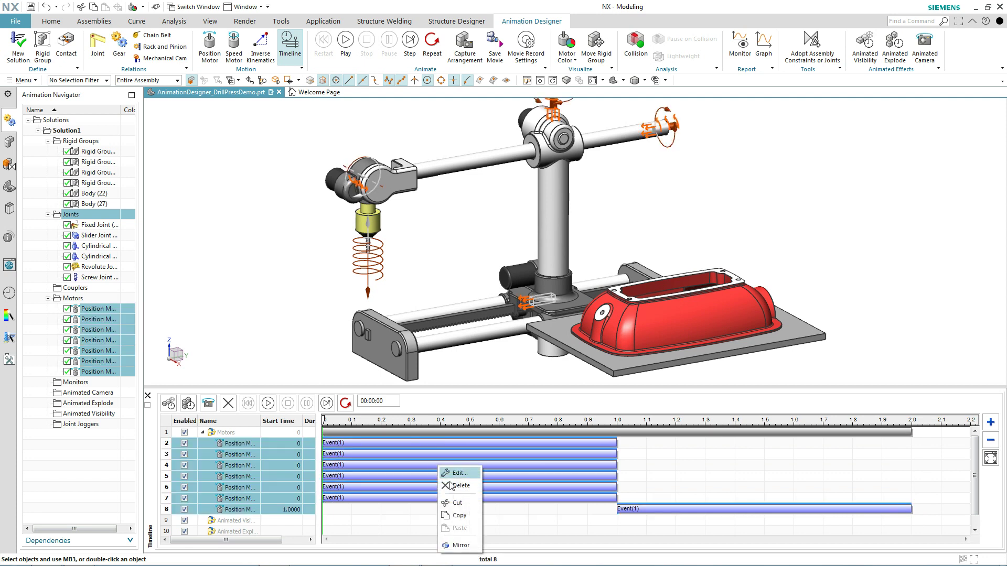
click(461, 547)
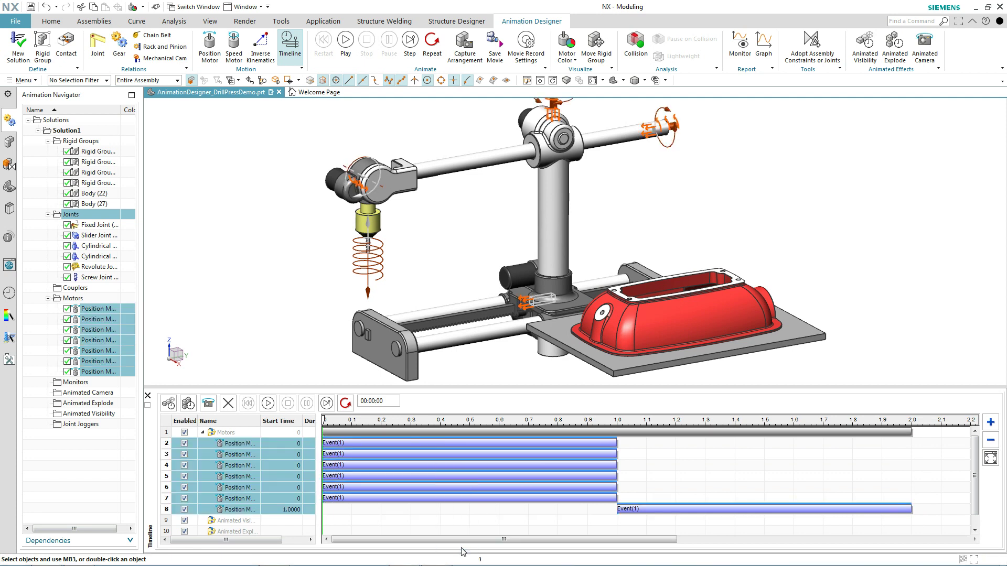
click(992, 458)
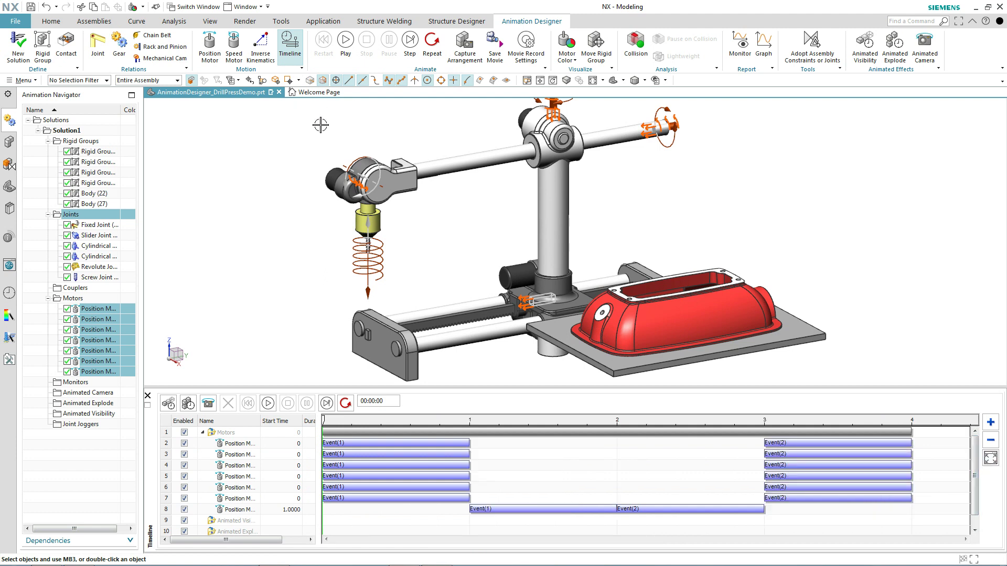
click(346, 41)
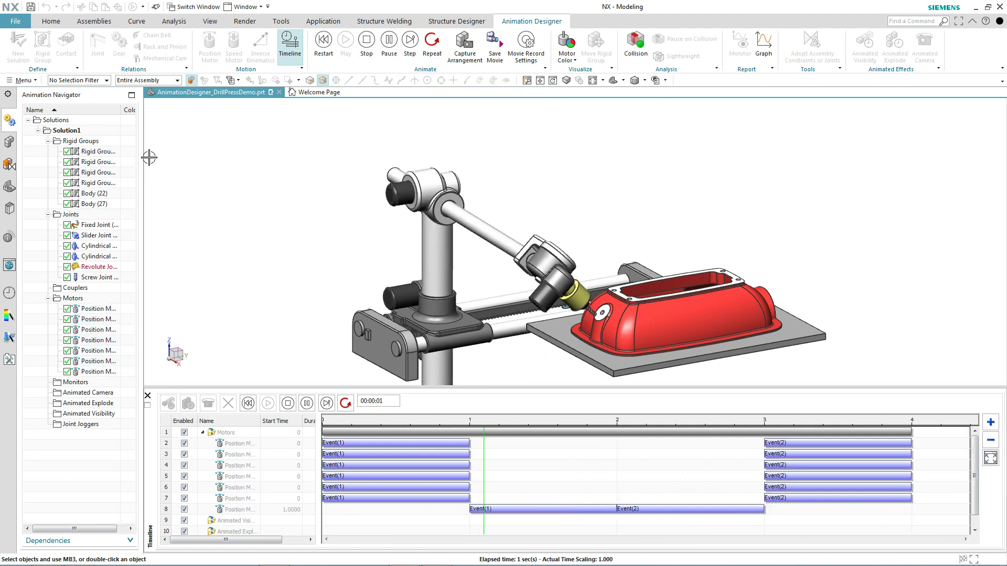